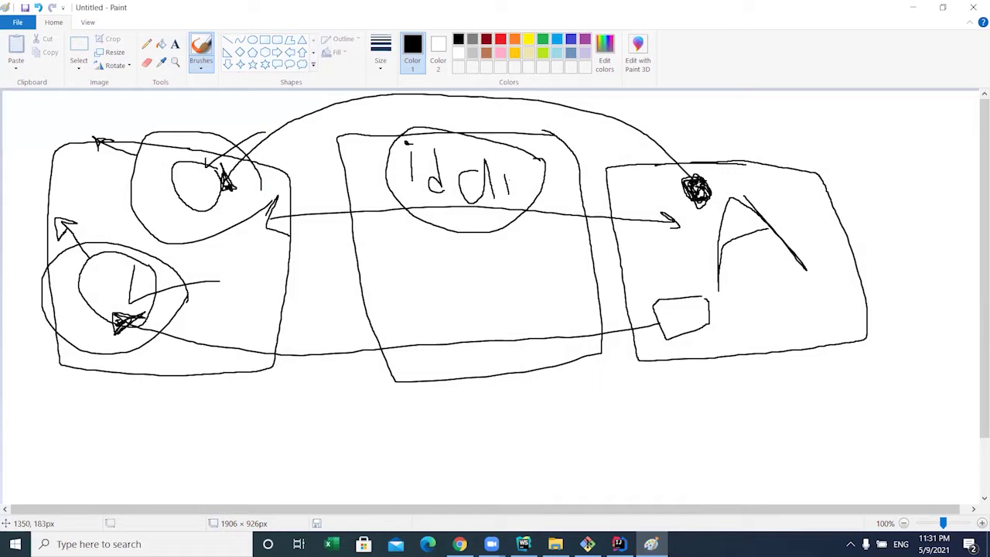
Draw a freehand rectangle around the small inner circle at the top of the first box in the sketch.
mouse_move(234, 162)
mouse_down()
mouse_move(160, 172)
mouse_move(237, 213)
mouse_move(233, 167)
mouse_up()
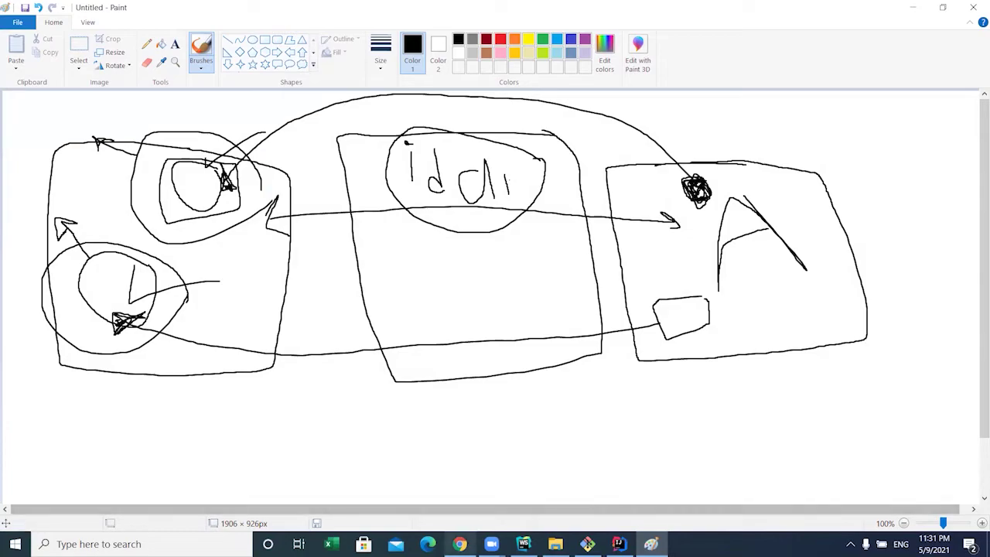
Switch to Chrome, open google.com in a new tab and search for "google developer console".
click(460, 544)
click(174, 11)
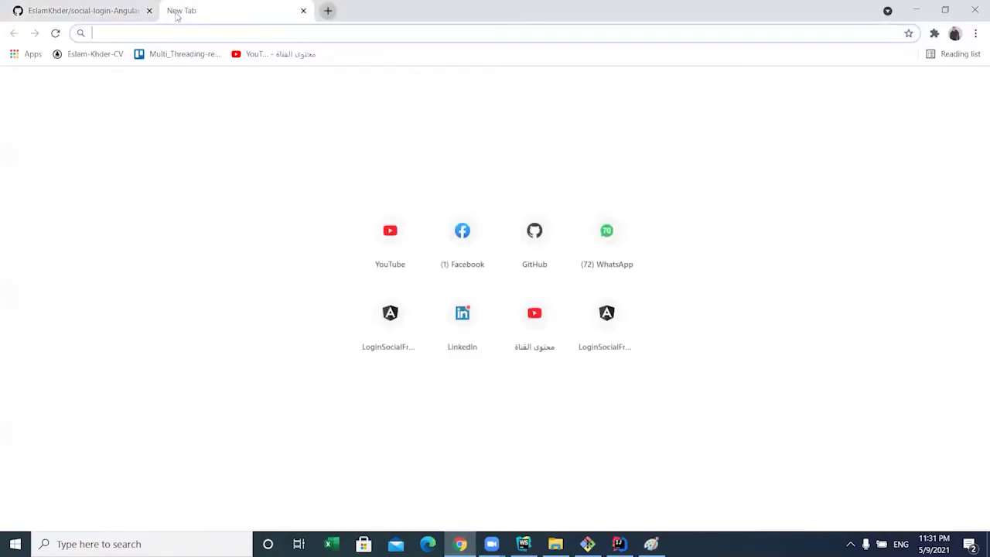
text(goo)
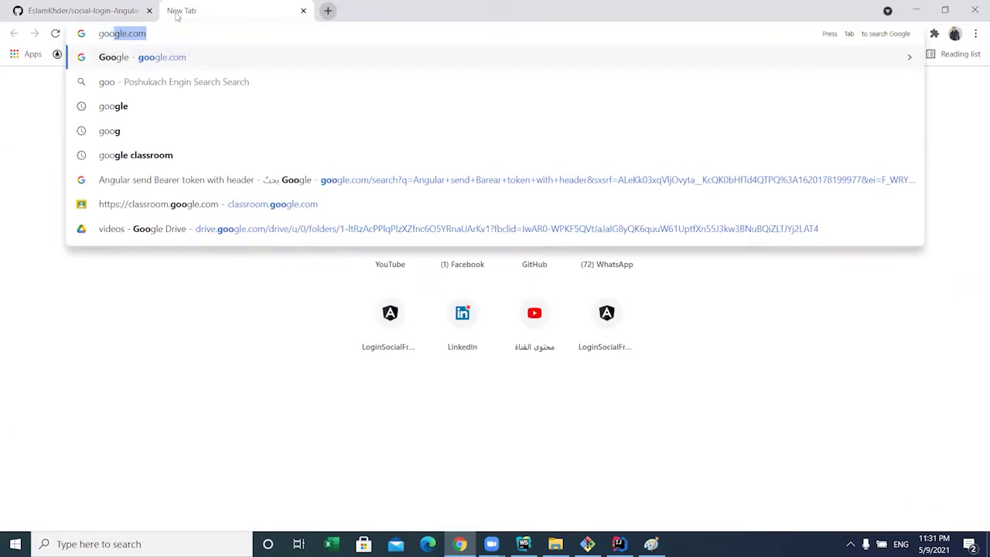
key(Return)
click(513, 250)
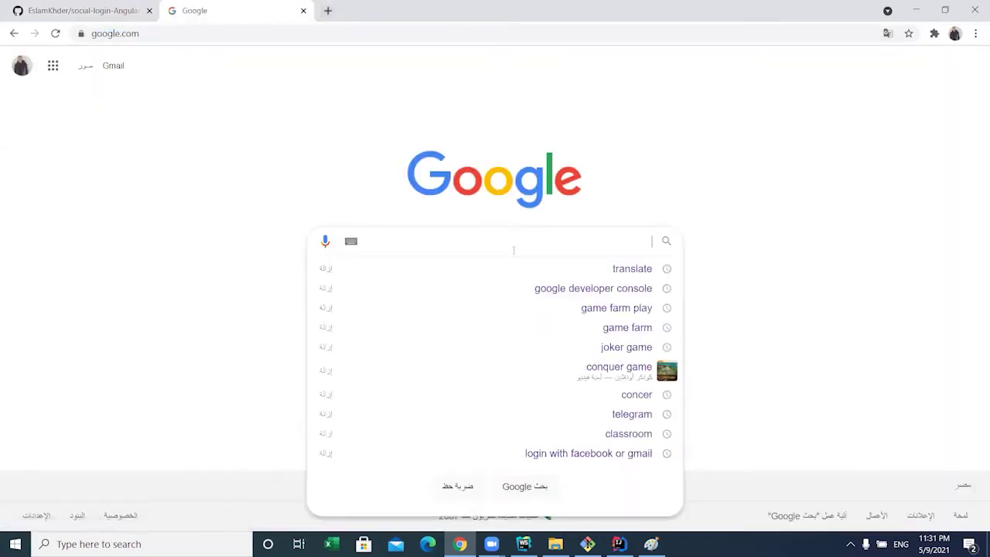
text(goo)
key(Down)
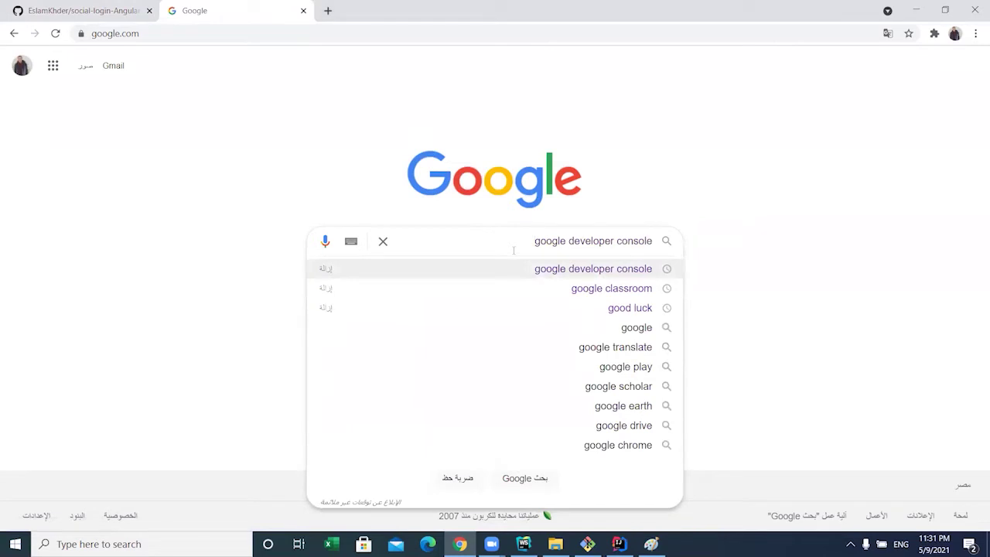
key(Return)
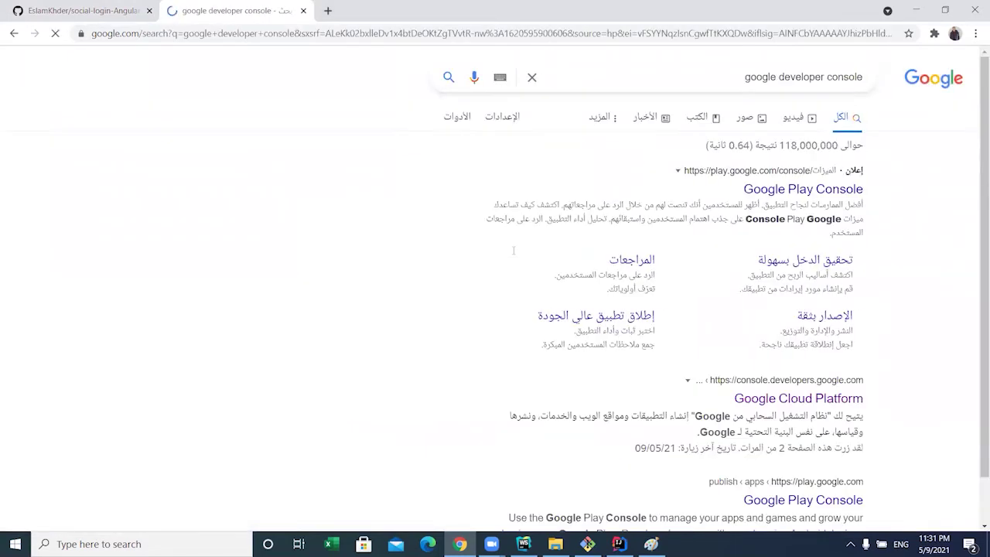
Open the Google Cloud Platform result and start creating an OAuth client ID in the PageLogin project's credentials.
scroll(636, 259, down, 4)
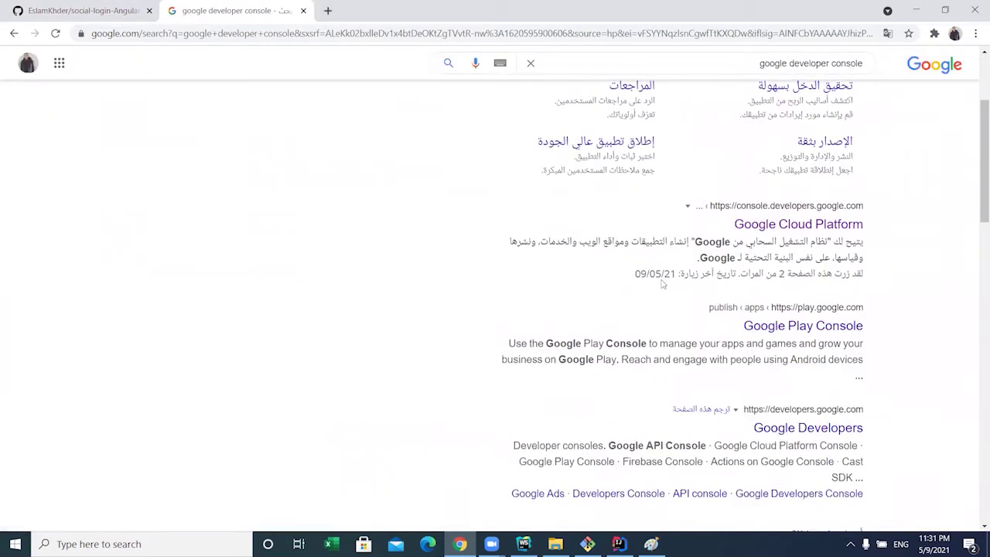
click(804, 148)
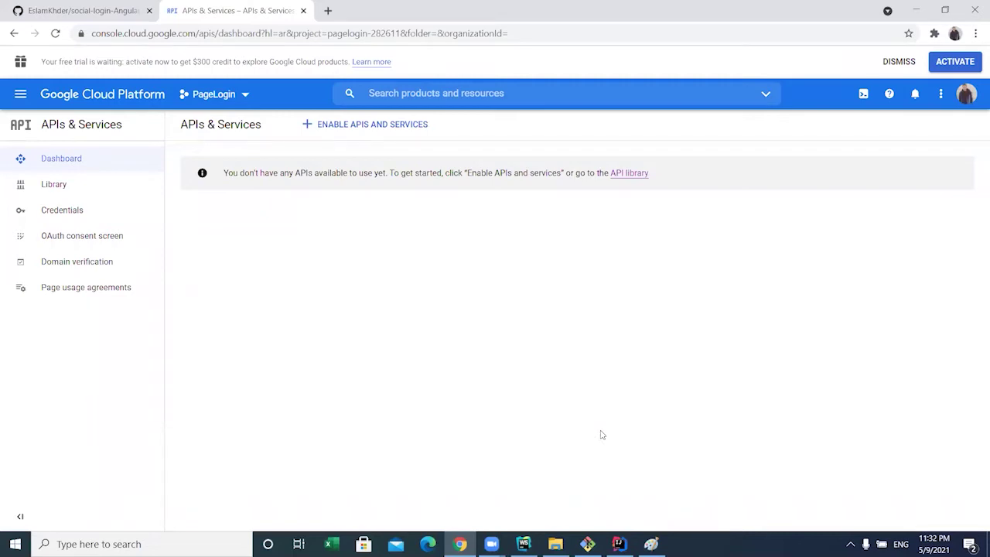
click(85, 218)
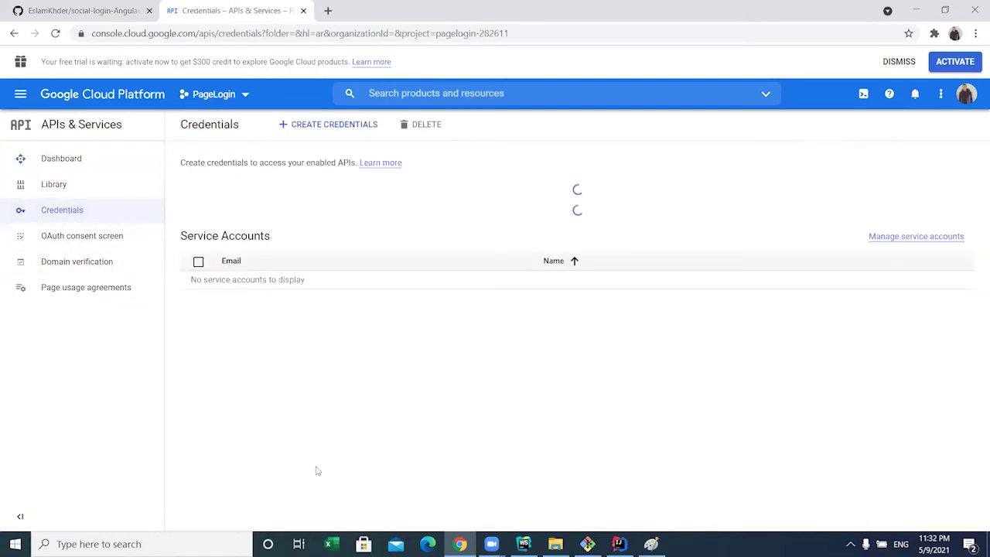
click(350, 128)
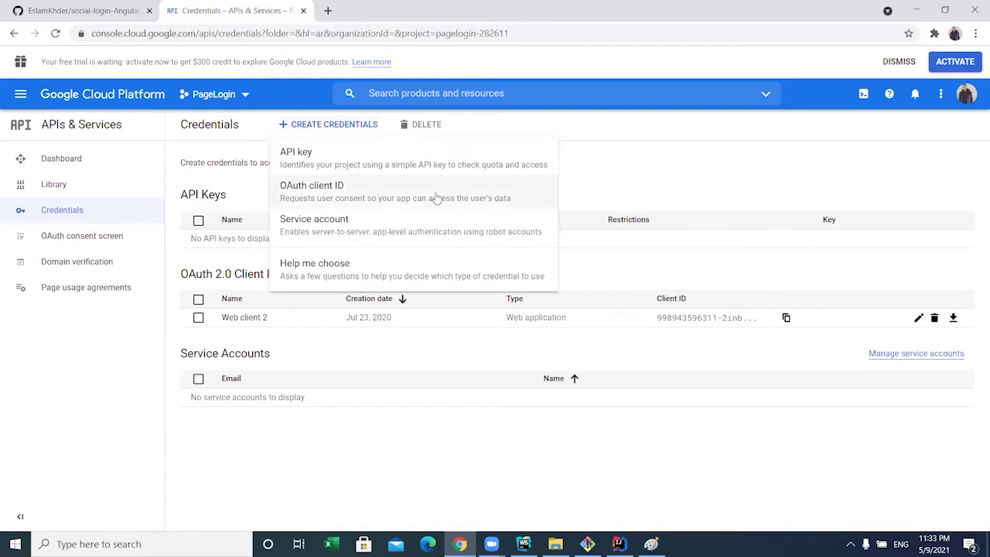
click(350, 198)
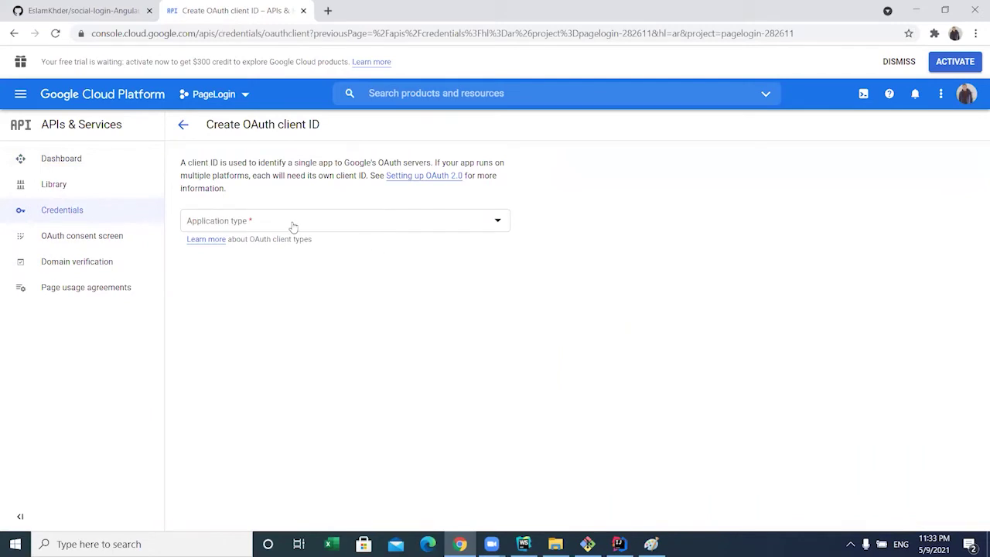
Set the OAuth client's application type to Web application and its name to "social".
click(347, 227)
click(312, 228)
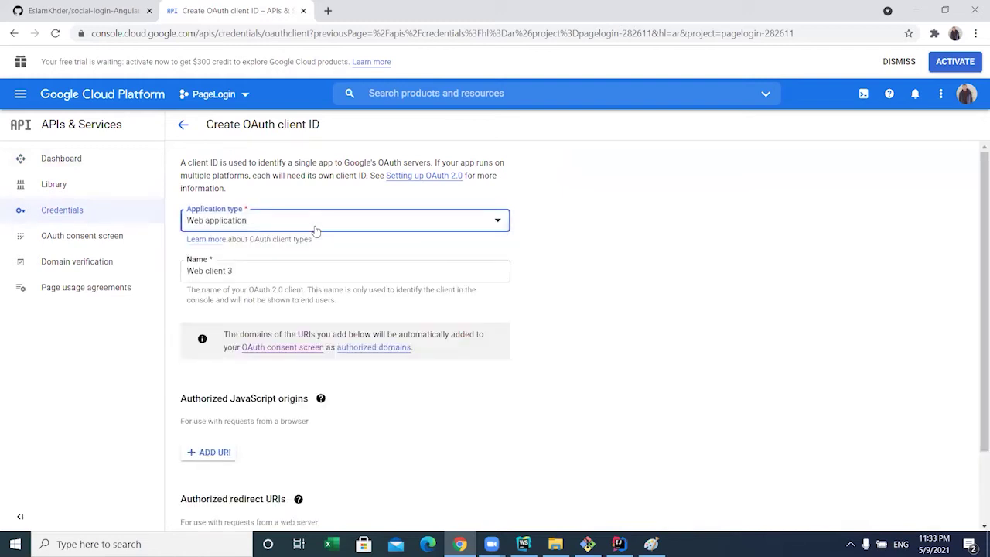
click(301, 269)
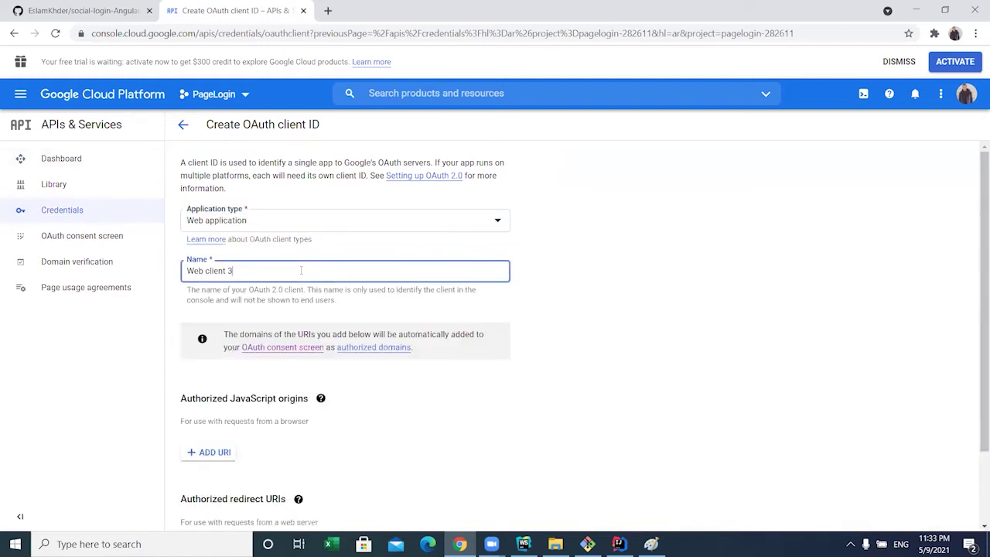
key(BackSpace)
key(BackSpace)
key(BackSpace)
key(BackSpace)
key(BackSpace)
key(BackSpace)
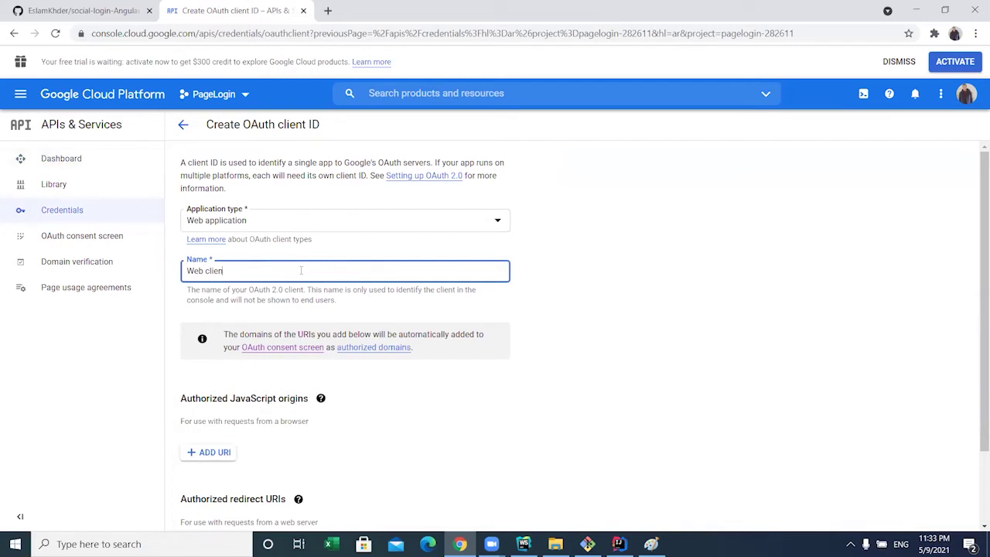
key(BackSpace)
key(BackSpace)
text(soc)
click(565, 284)
Copy the localhost:4200 address from a new browser tab and close that tab.
scroll(564, 283, down, 1)
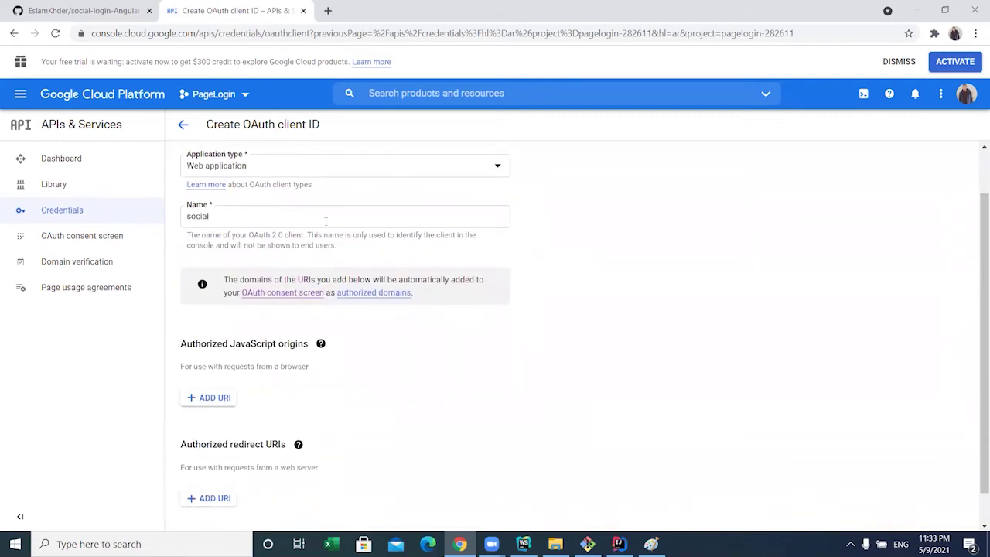
scroll(318, 279, down, 1)
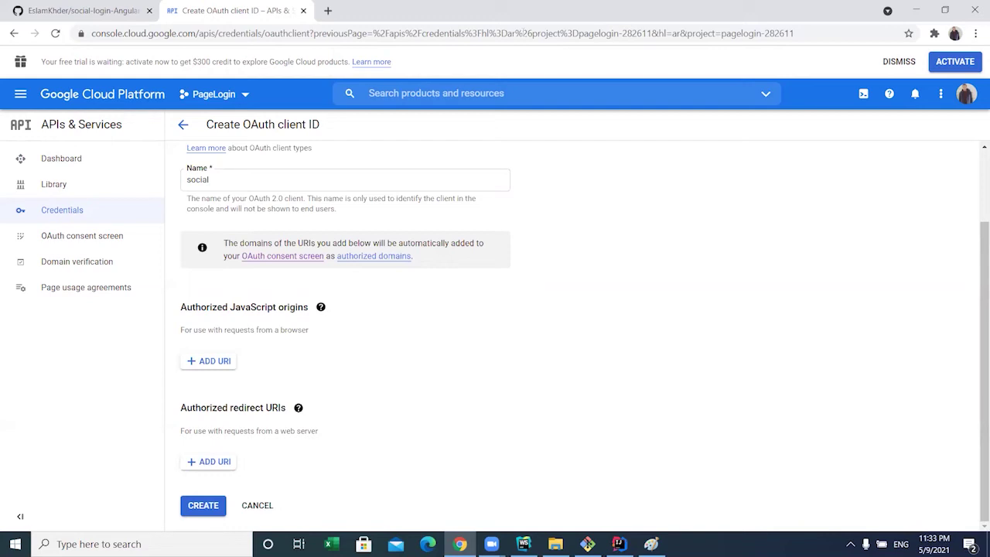
click(331, 11)
text(lo)
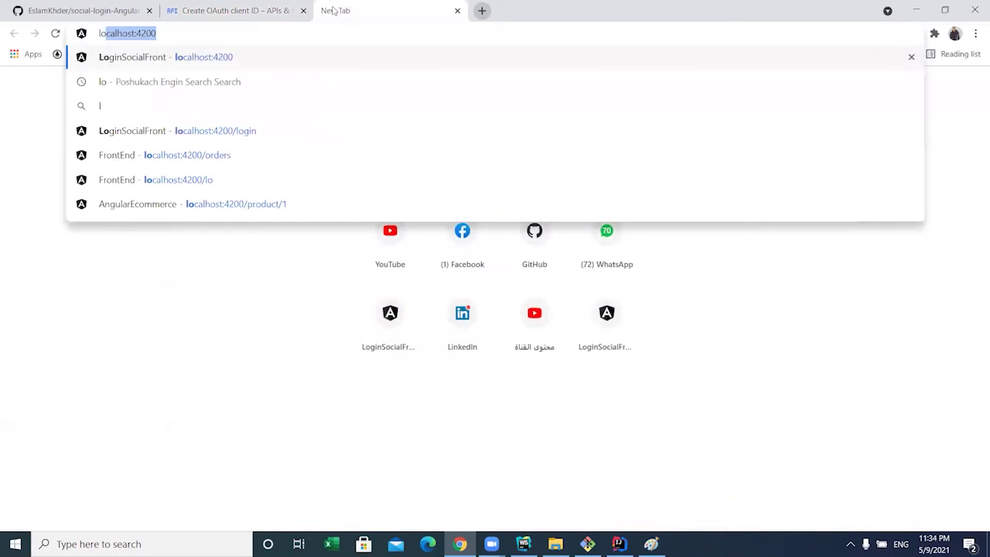
key(Right)
key(ctrl+a)
key(ctrl+c)
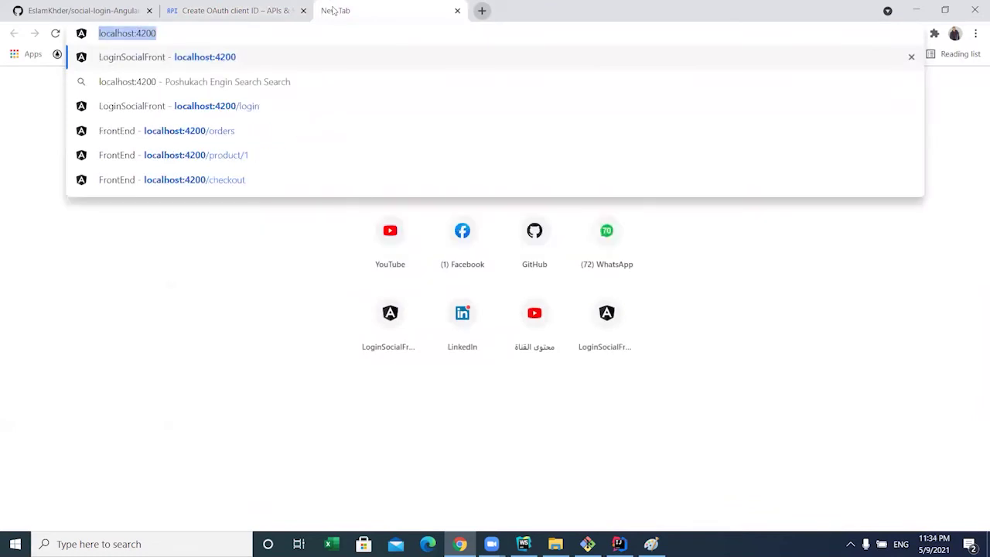
click(458, 11)
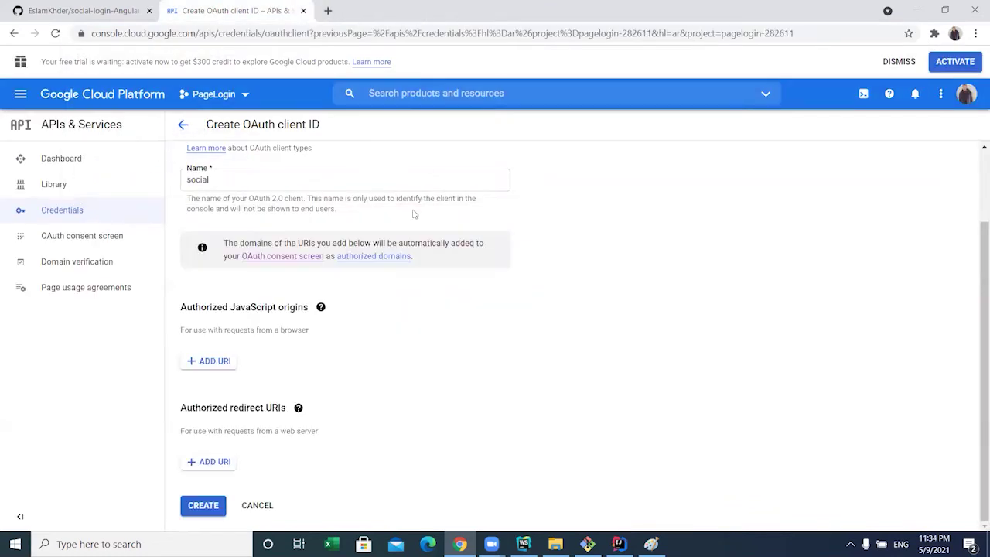
click(226, 363)
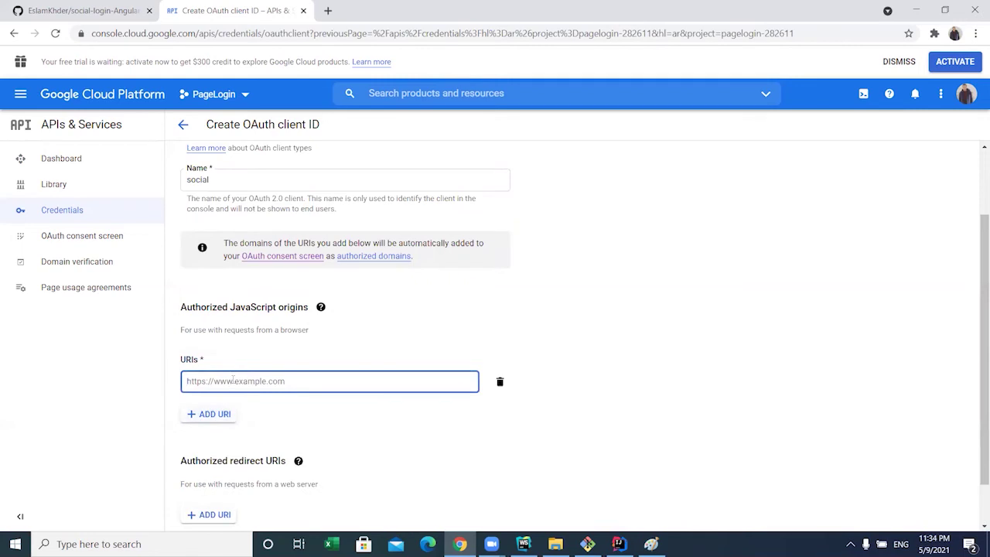
key(ctrl+v)
click(692, 361)
scroll(681, 356, down, 1)
click(346, 317)
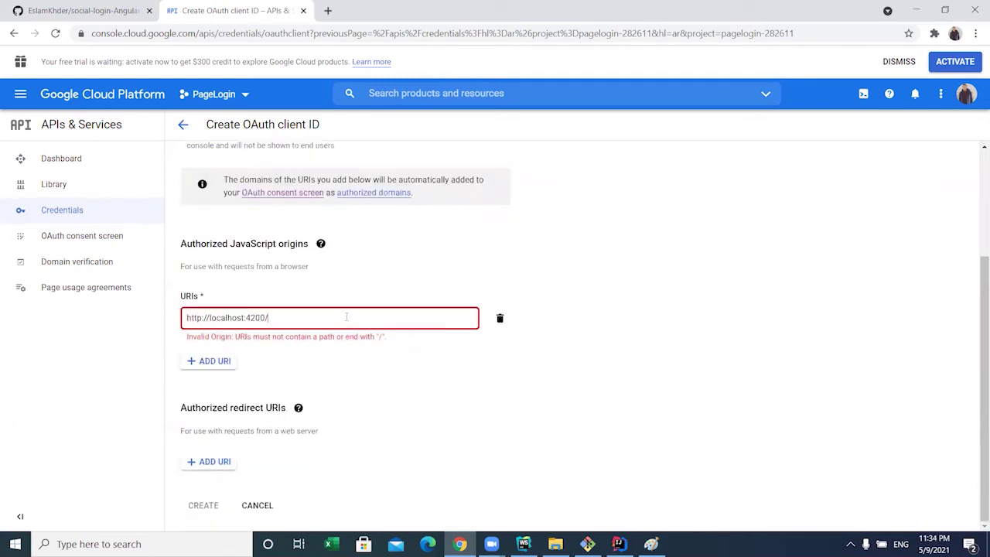
key(BackSpace)
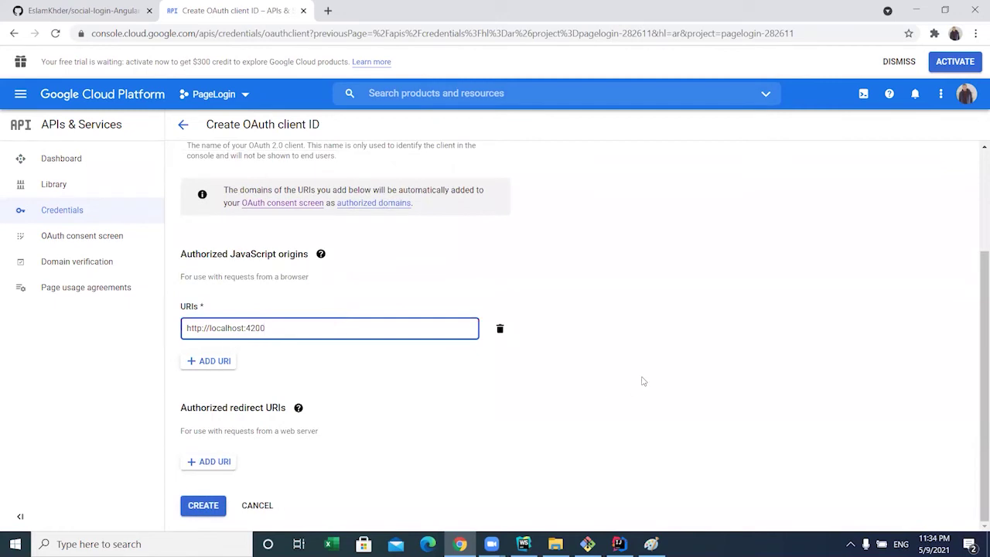
click(223, 461)
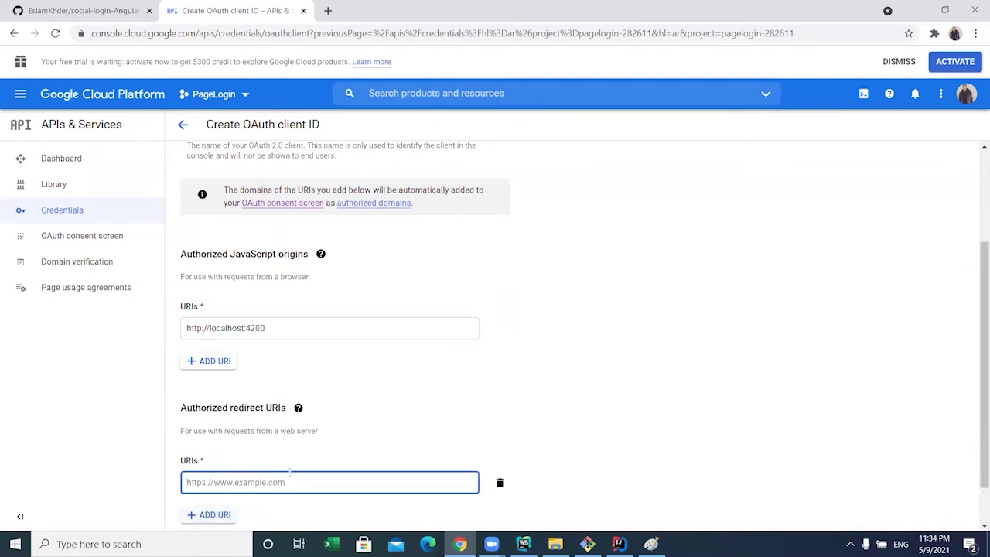
text(http://localhost:4200)
scroll(294, 479, down, 1)
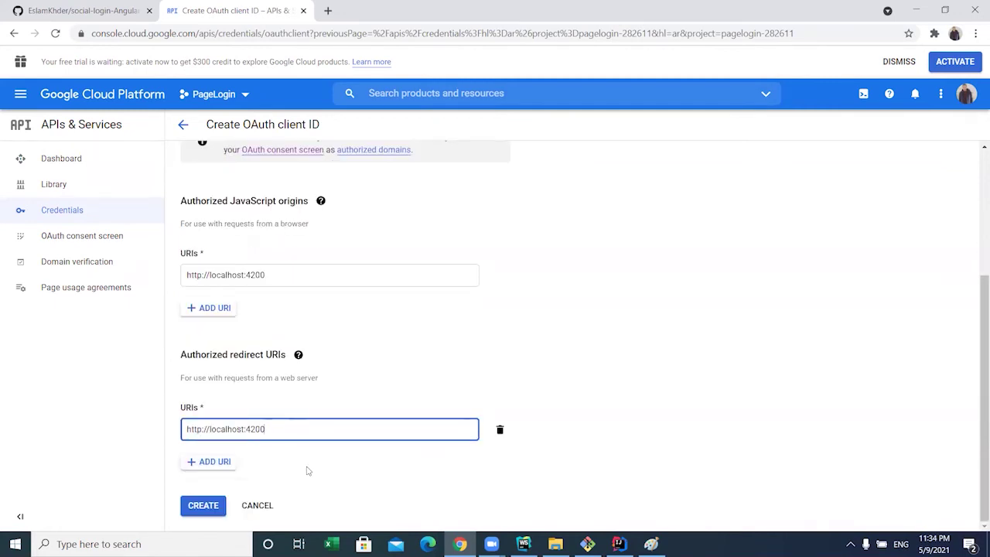
click(695, 396)
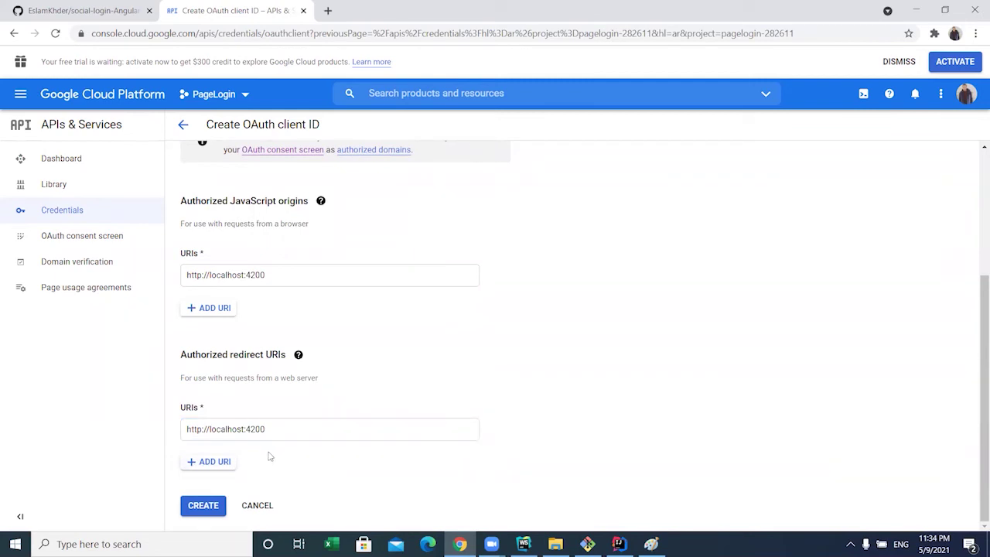
click(215, 505)
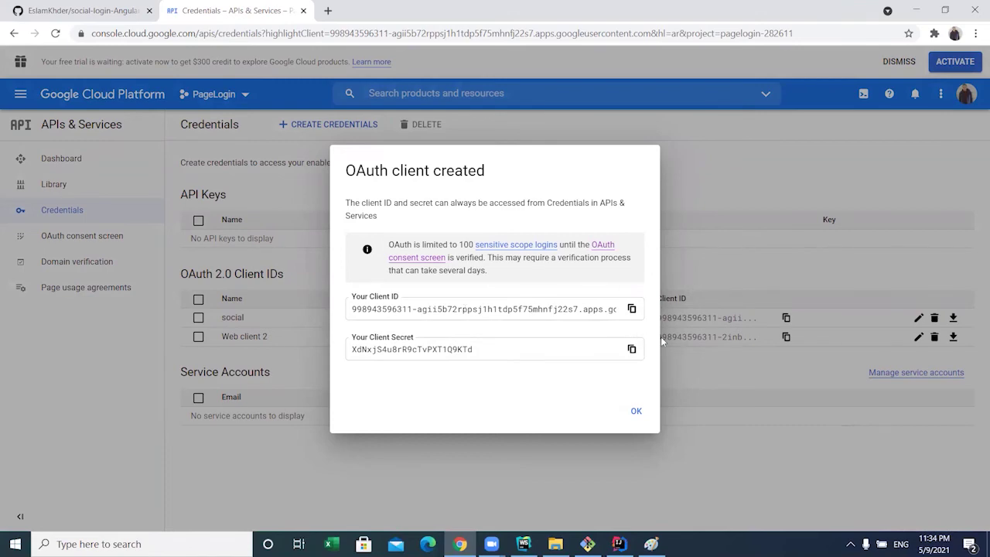
click(636, 410)
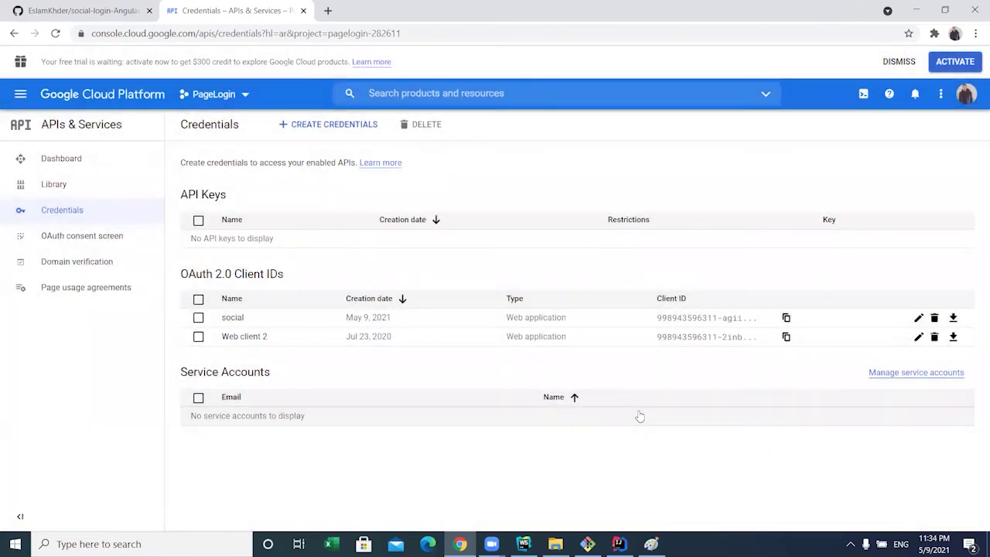
Open the social OAuth client's details and review its client ID, client secret and URIs.
click(233, 318)
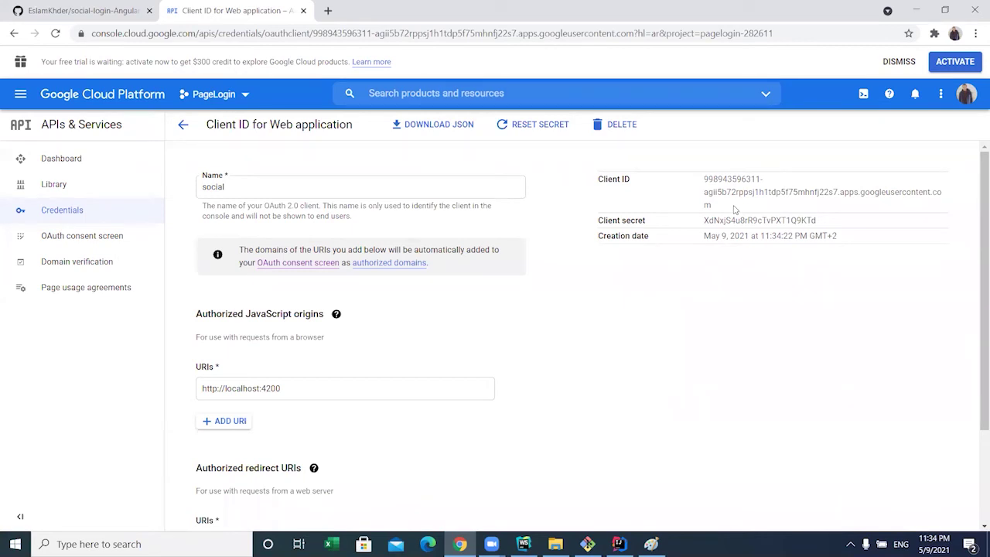
scroll(735, 209, down, 1)
scroll(735, 155, up, 1)
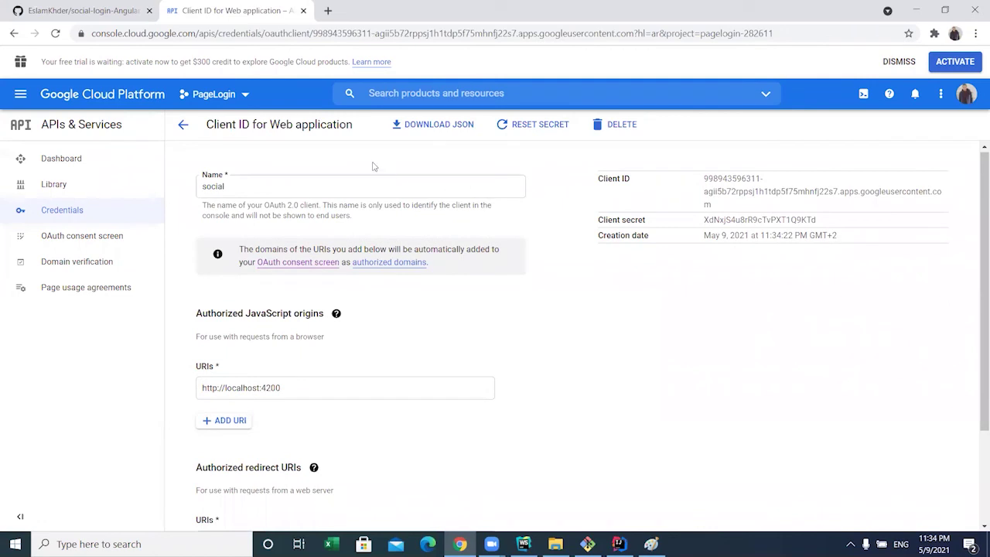